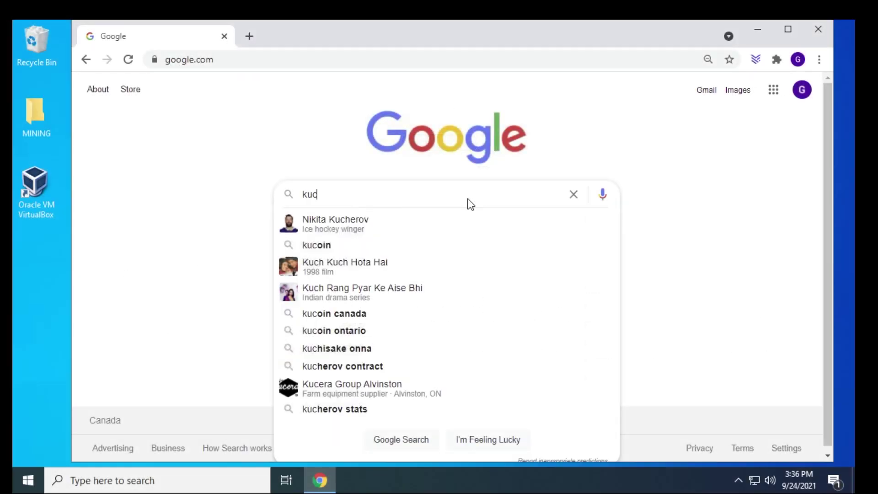
Search Google for 'kucoin' and open kucoin.com in a maximized browser window.
{"action": "type", "text": "oin"}
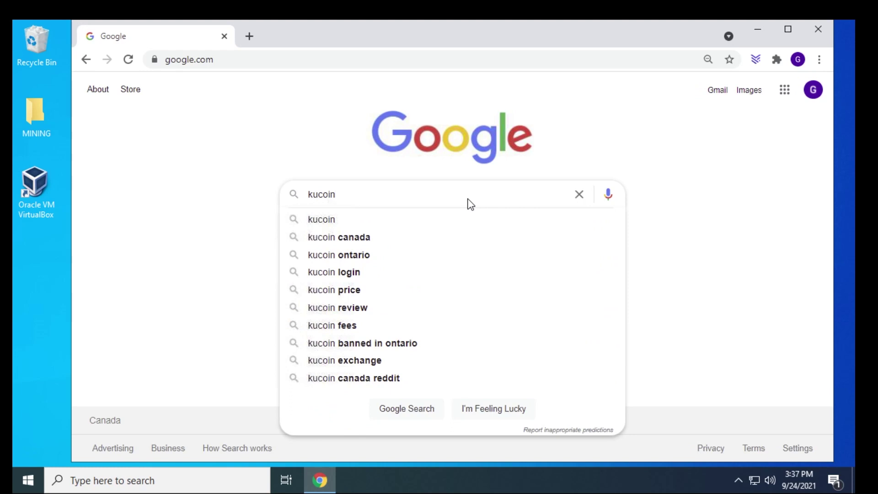
{"action": "key", "text": "Return"}
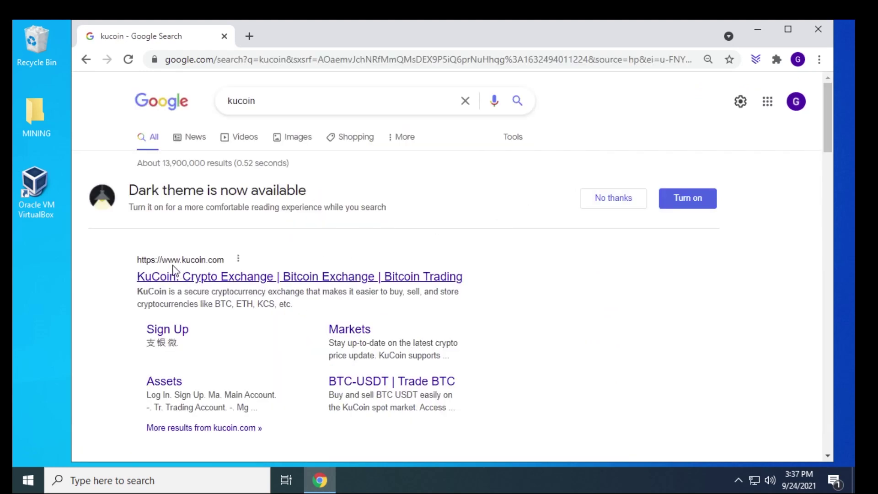
{"action": "left_click", "coordinate": [237, 279]}
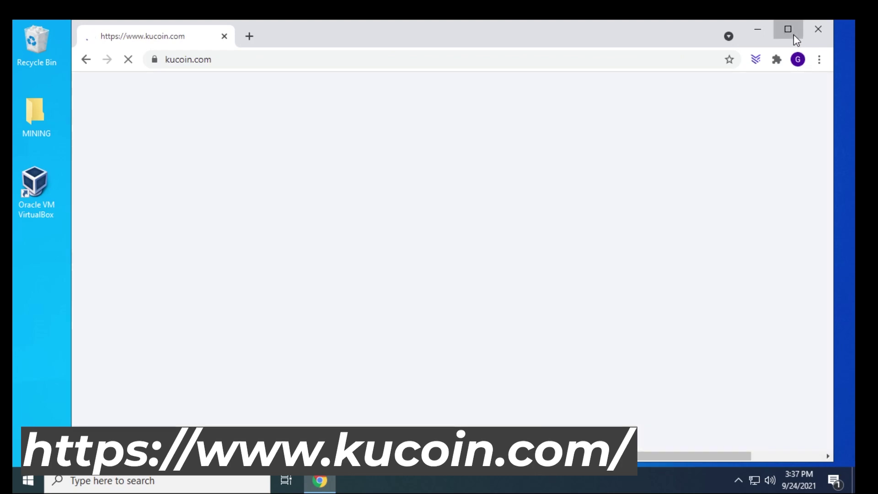
{"action": "left_click", "coordinate": [793, 32]}
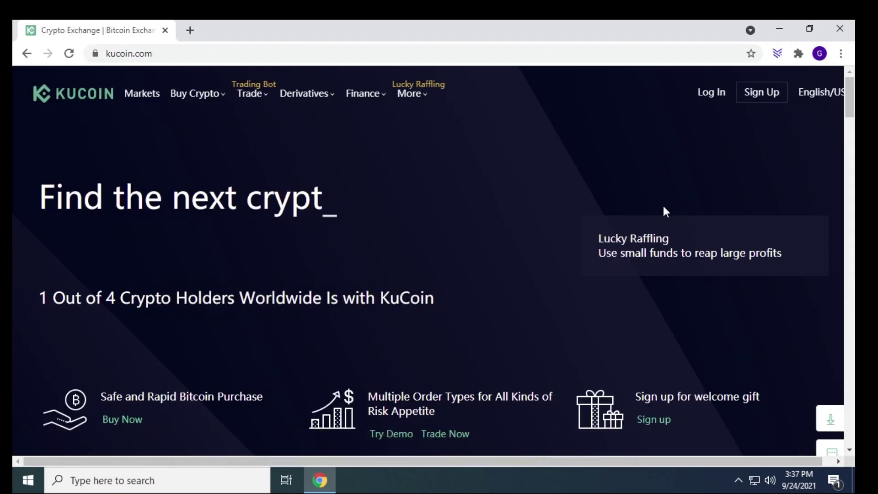
Open KuCoin's sign-up page and switch registration to the Email option.
{"action": "left_click", "coordinate": [768, 96]}
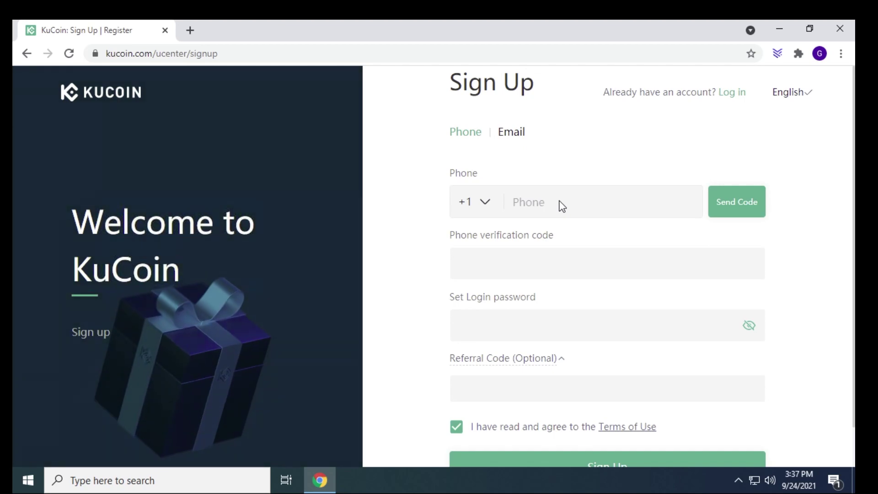
{"action": "left_click", "coordinate": [524, 134]}
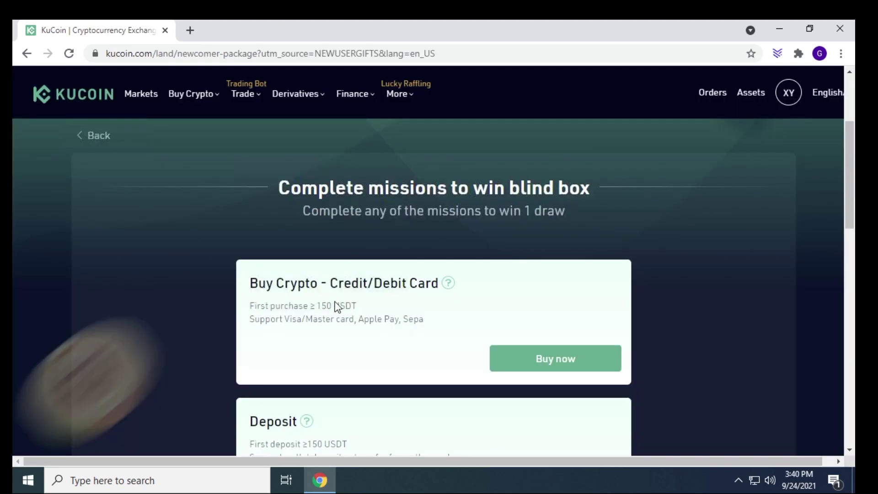
{"action": "scroll", "coordinate": [336, 305], "scroll_direction": "down", "scroll_amount": 3}
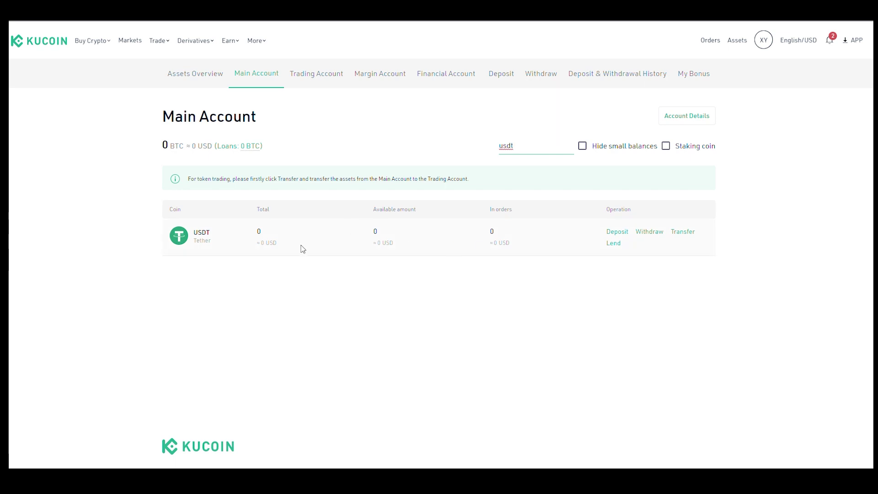
Check the USDT transfer form without transferring, then view the Trading Account balances.
{"action": "left_click", "coordinate": [692, 237]}
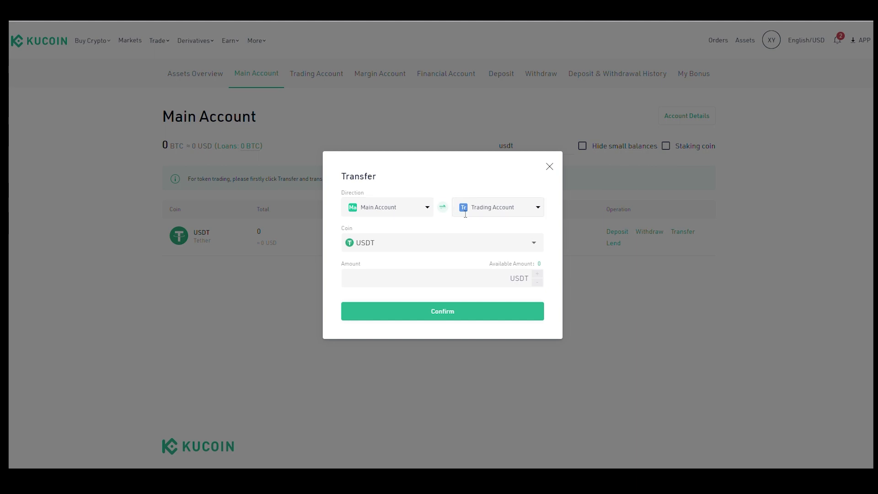
{"action": "left_click", "coordinate": [555, 170]}
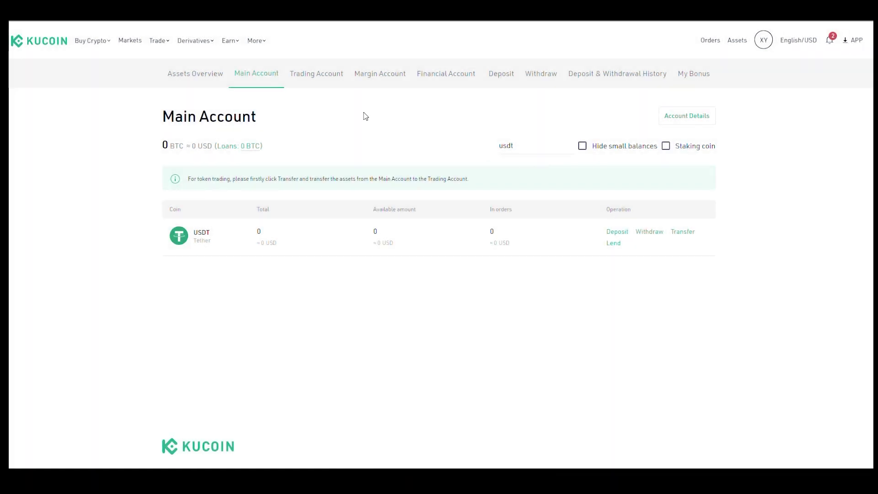
{"action": "left_click", "coordinate": [323, 76]}
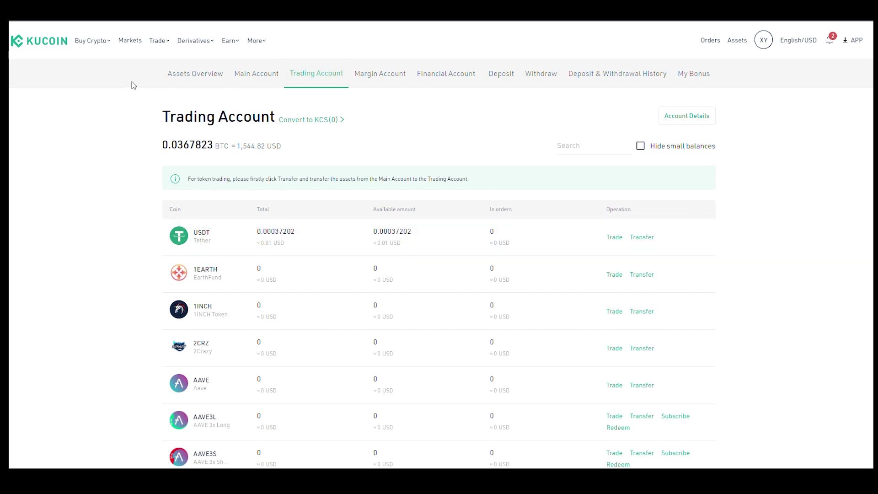
{"action": "mouse_move", "coordinate": [157, 43]}
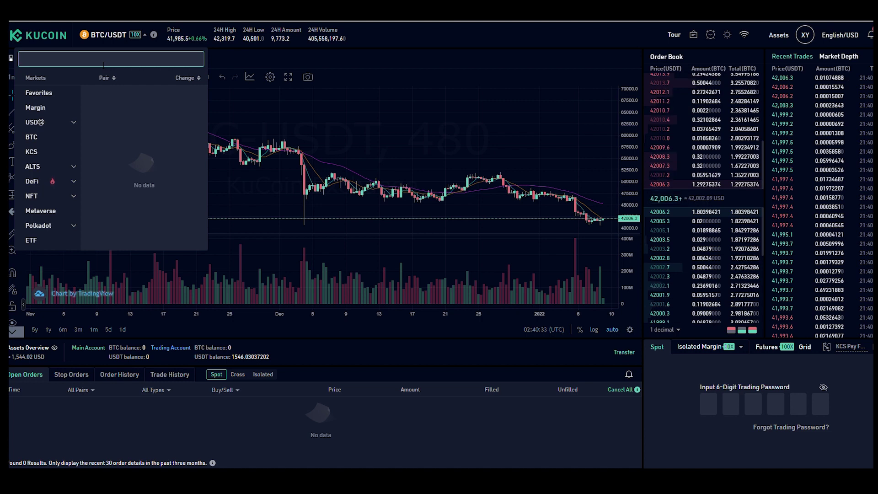
Search for DPR, open the DPR/USDT spot market, and enter the trading password.
{"action": "type", "text": "DOR"}
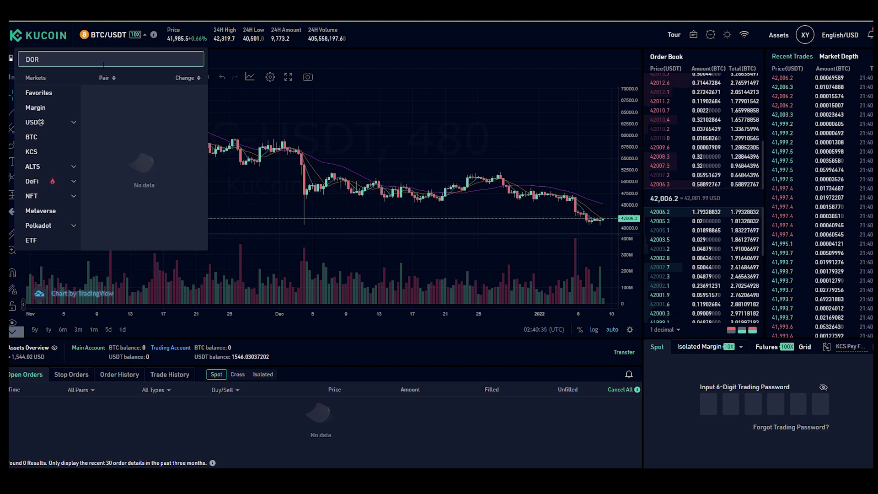
{"action": "key", "text": "BackSpace"}
{"action": "key", "text": "BackSpace"}
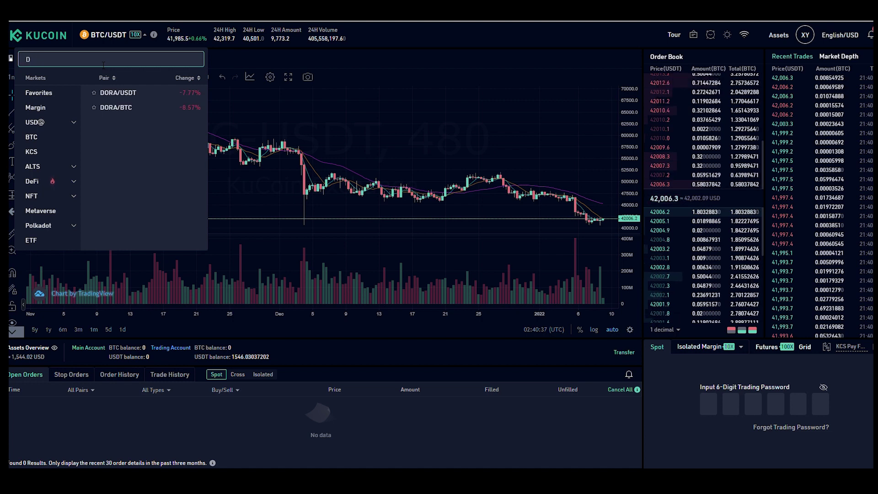
{"action": "type", "text": "PR"}
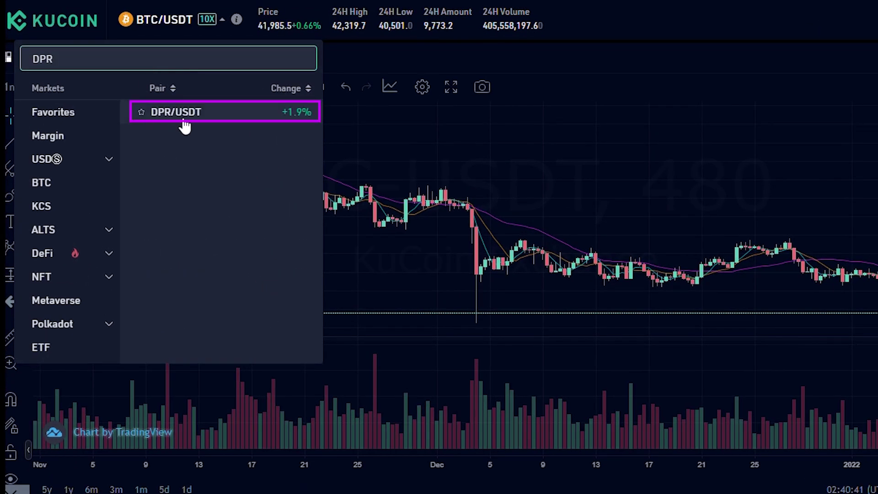
{"action": "left_click", "coordinate": [183, 115]}
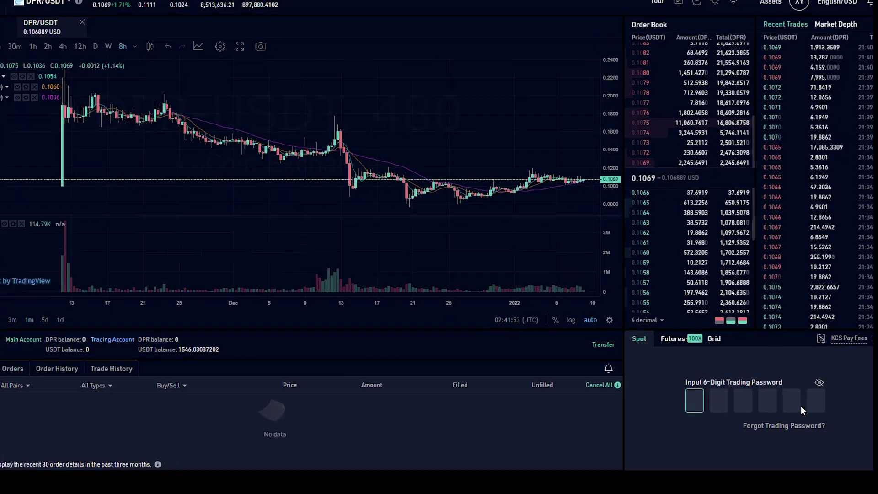
{"action": "type", "text": "******"}
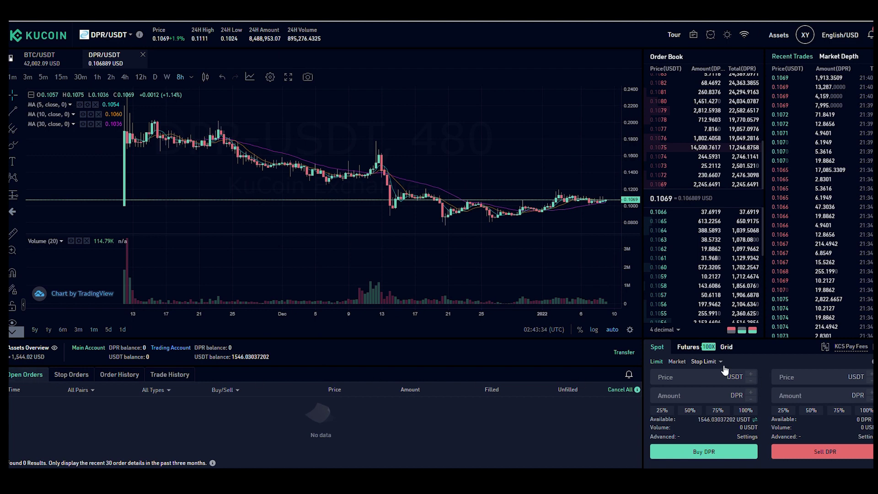
Place a 1000 USDT market buy order for DPR and review it in Order History.
{"action": "left_click", "coordinate": [678, 362]}
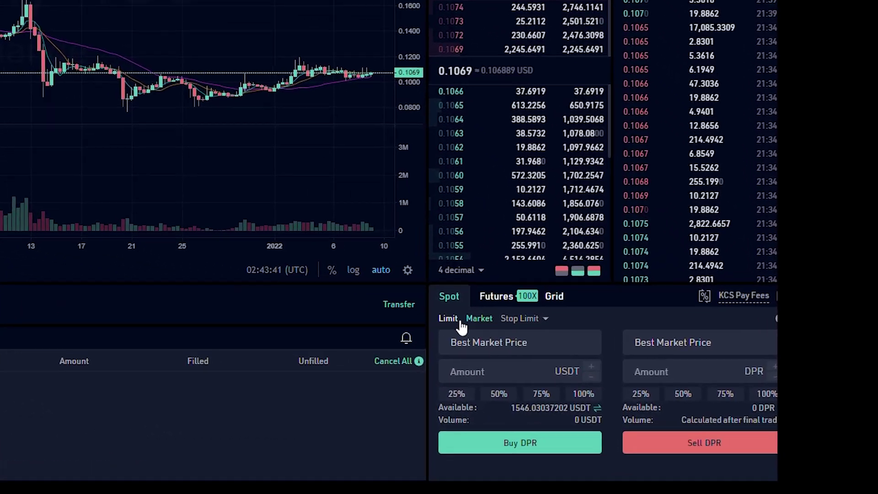
{"action": "left_click", "coordinate": [460, 320]}
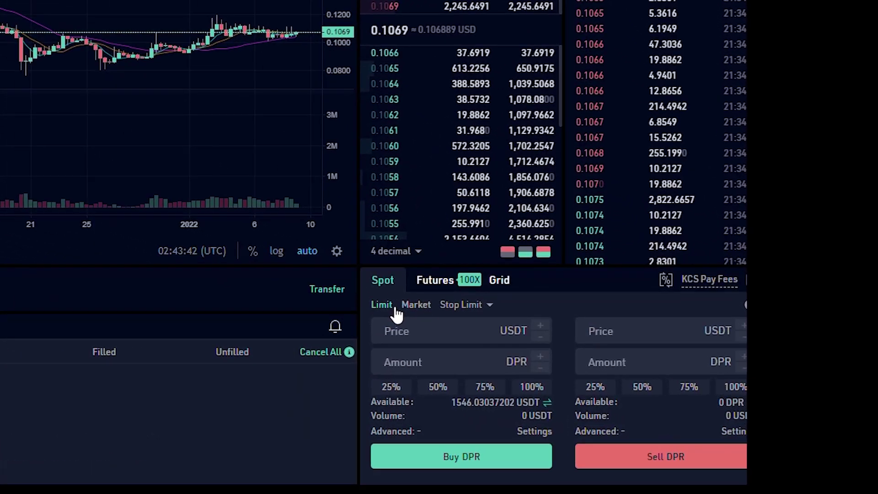
{"action": "left_click", "coordinate": [420, 306]}
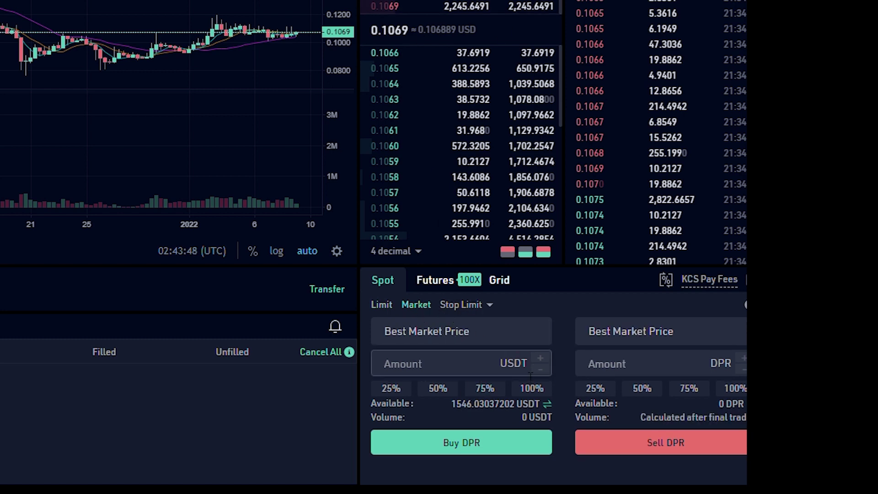
{"action": "left_click", "coordinate": [458, 367]}
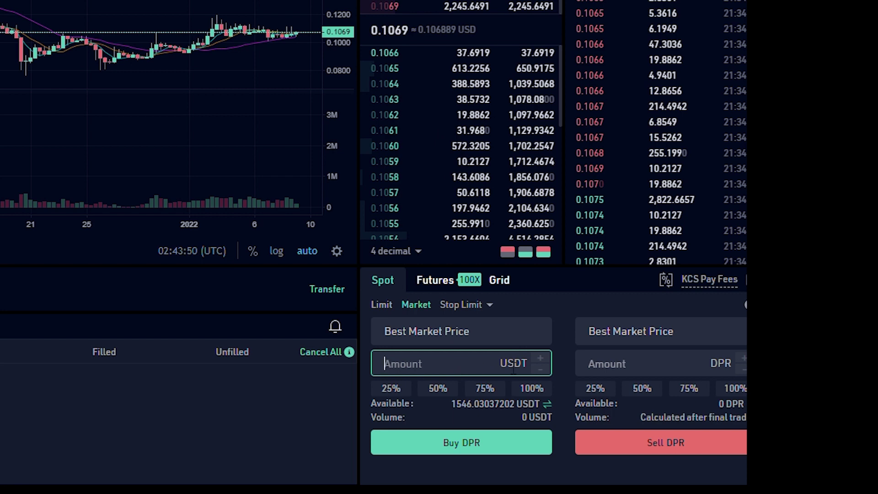
{"action": "type", "text": "1000"}
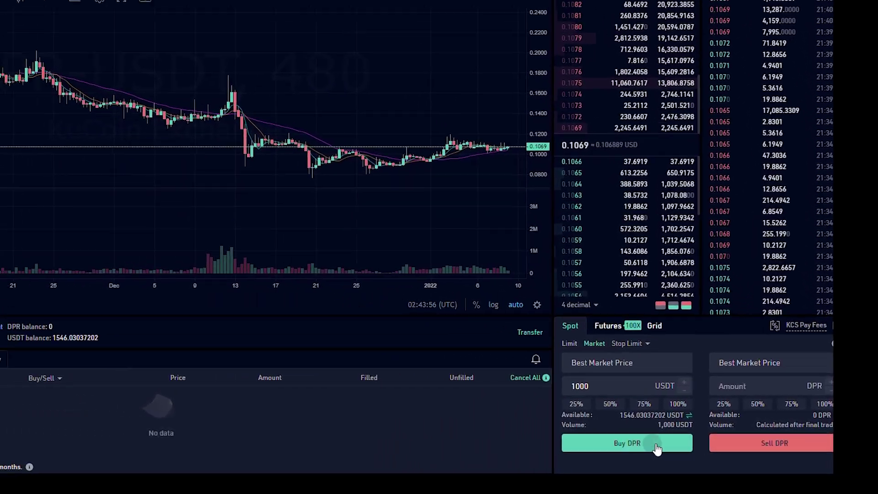
{"action": "left_click", "coordinate": [706, 448]}
{"action": "left_click", "coordinate": [59, 370]}
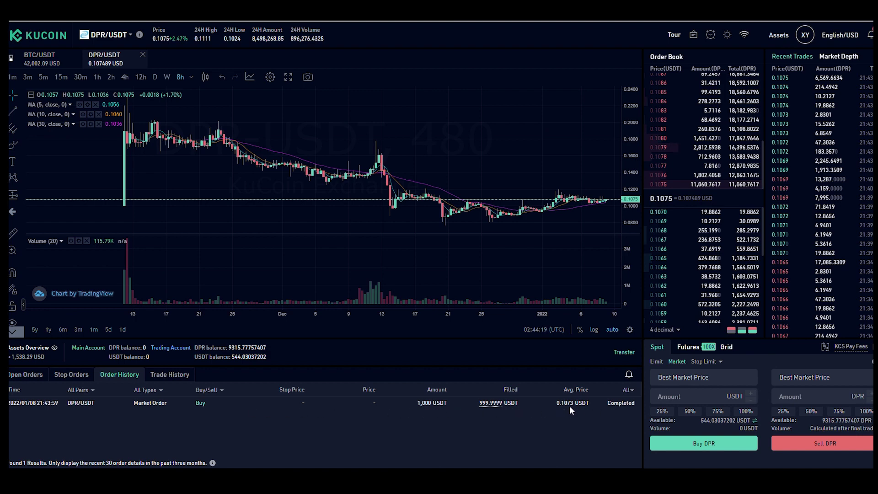
Return to the KuCoin home page and select the 9,315.77757407 DPR total in the Trading Account.
{"action": "left_click", "coordinate": [61, 39]}
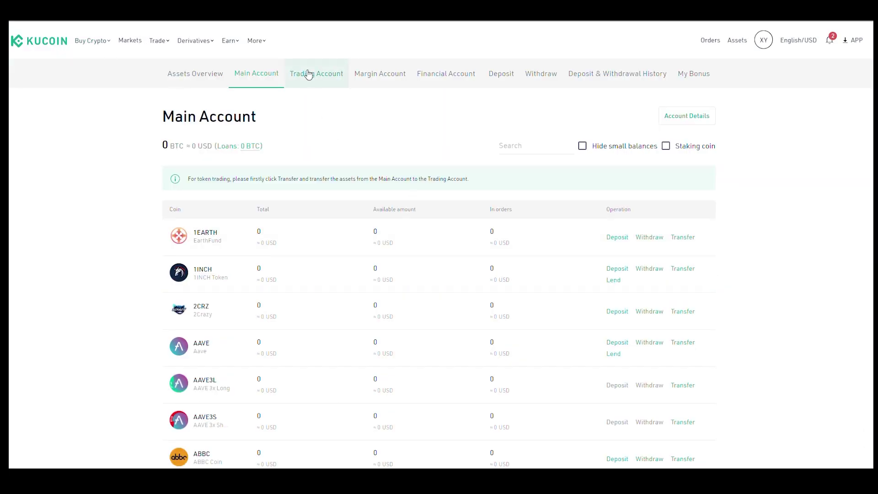
{"action": "left_click", "coordinate": [308, 75]}
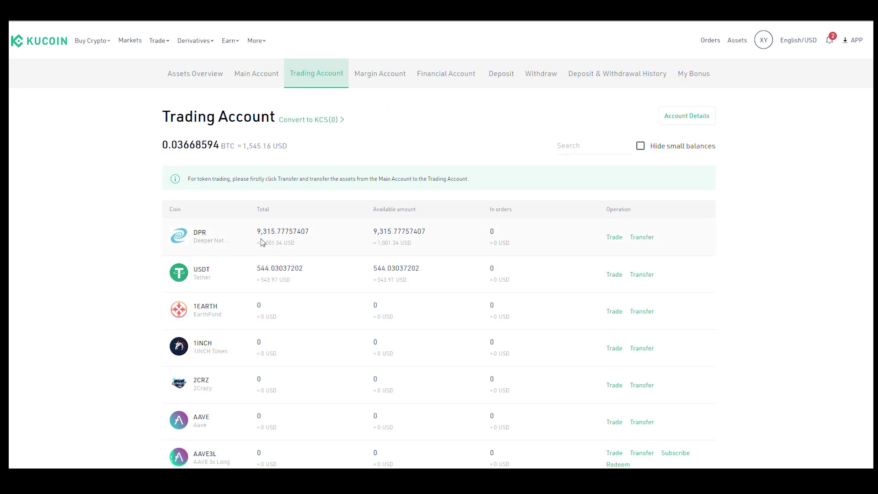
{"action": "left_click_drag", "start_coordinate": [255, 232], "coordinate": [311, 235]}
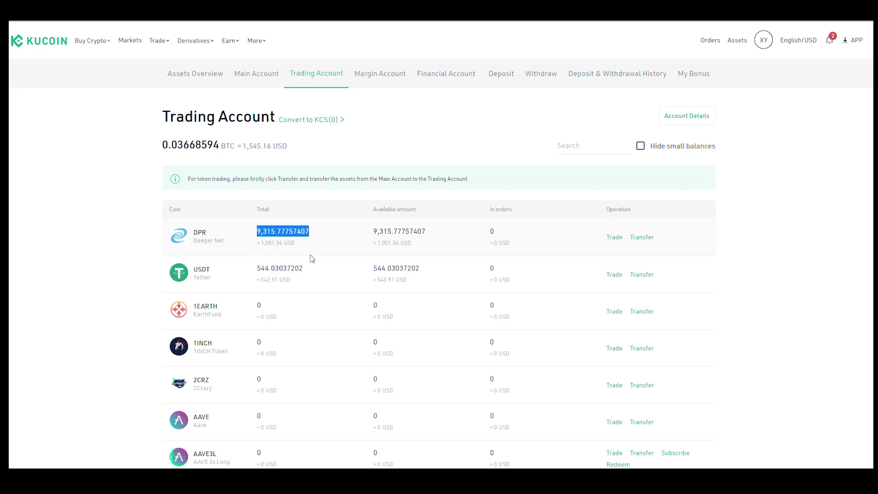
Transfer the full 9,315.77757407 DPR available to the Main Account and view its balances.
{"action": "left_click", "coordinate": [642, 238]}
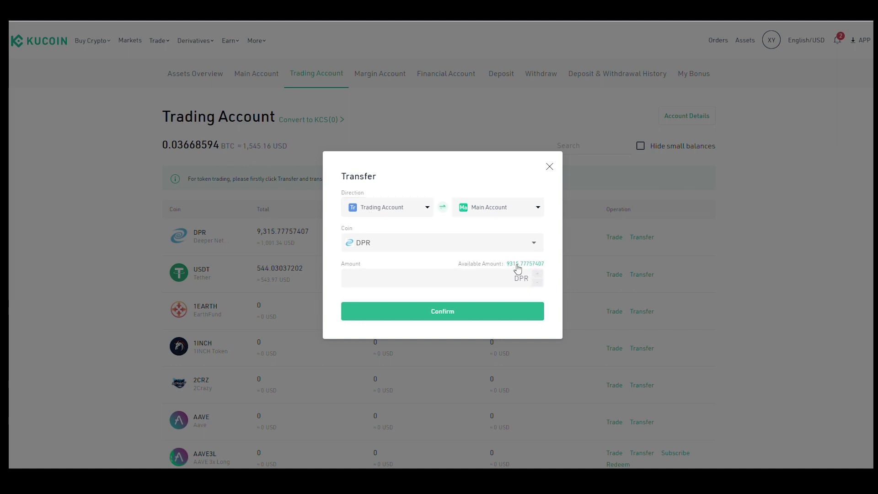
{"action": "left_click", "coordinate": [516, 265]}
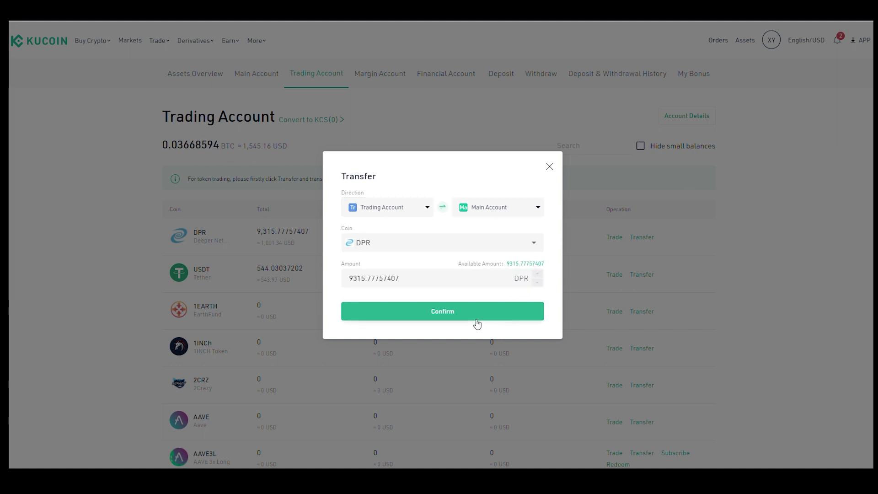
{"action": "left_click", "coordinate": [438, 314]}
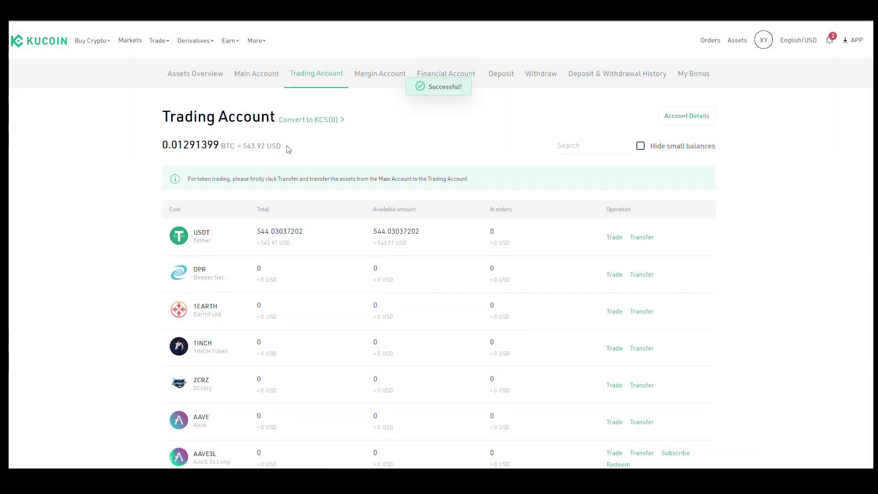
{"action": "left_click", "coordinate": [260, 80]}
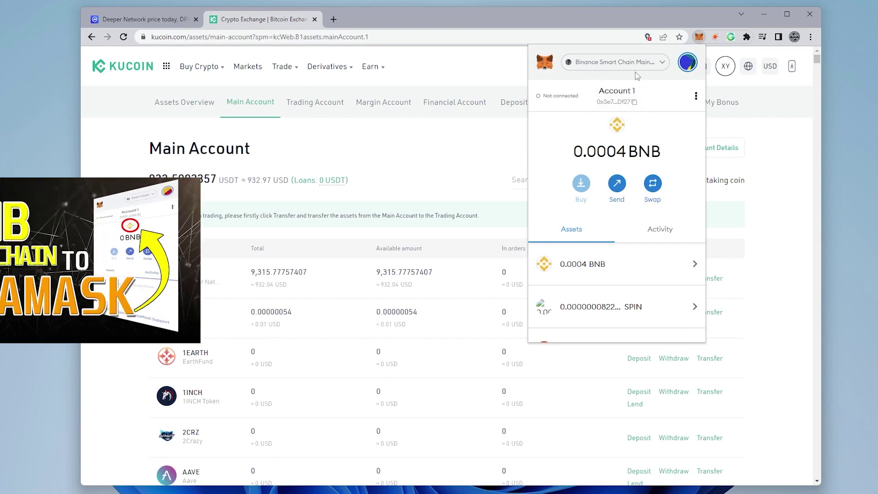
Scroll MetaMask's assets to the 0 DPR entry and start a custom token import.
{"action": "scroll", "coordinate": [654, 142], "scroll_direction": "down", "scroll_amount": 3}
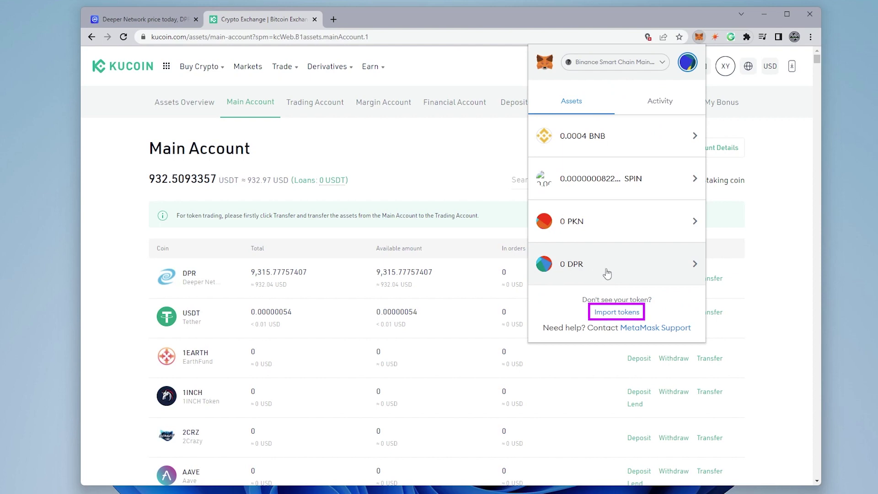
{"action": "left_click", "coordinate": [617, 312]}
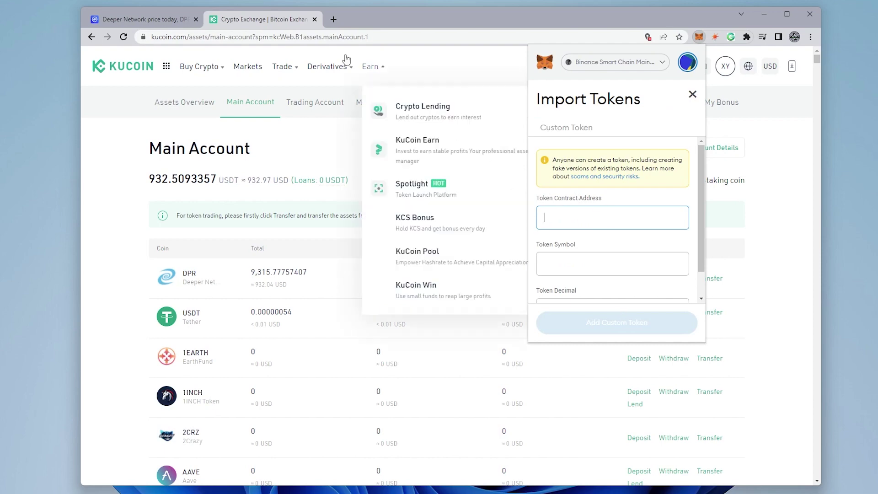
On CoinMarketCap's Deeper Network page, reveal the Binance Smart Chain (BEP20) contract address.
{"action": "left_click", "coordinate": [157, 23]}
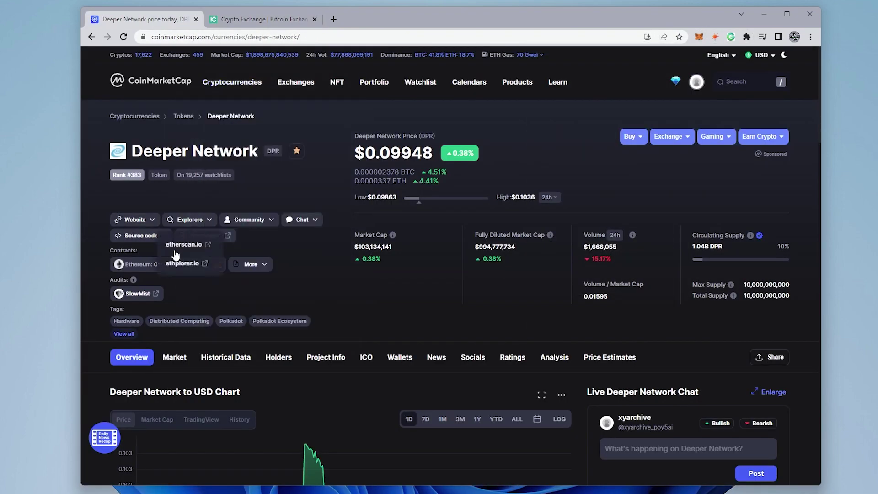
{"action": "left_click", "coordinate": [266, 270]}
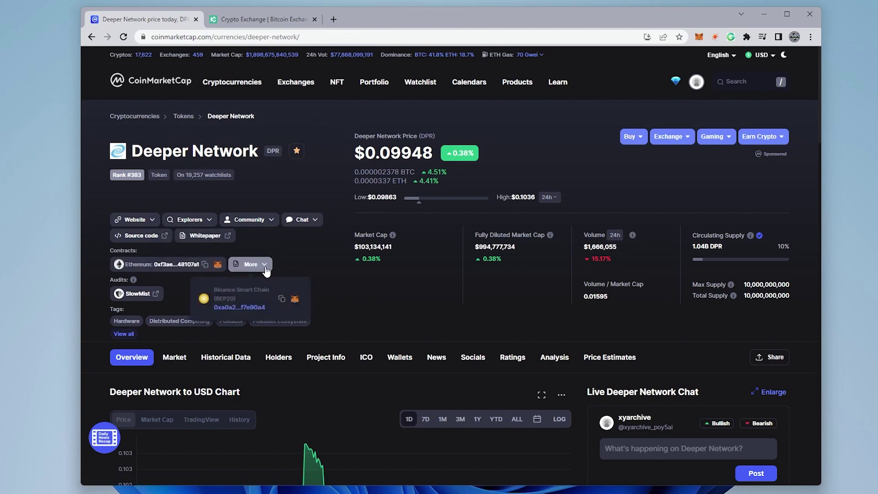
Copy the DPR BEP20 contract address and close the Import Tokens form since DPR is already listed.
{"action": "left_click", "coordinate": [284, 303]}
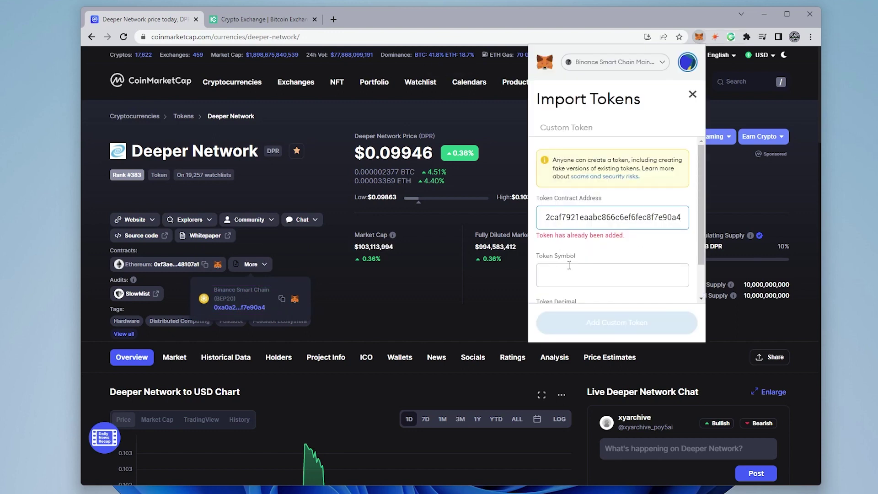
{"action": "scroll", "coordinate": [579, 268], "scroll_direction": "down", "scroll_amount": 1}
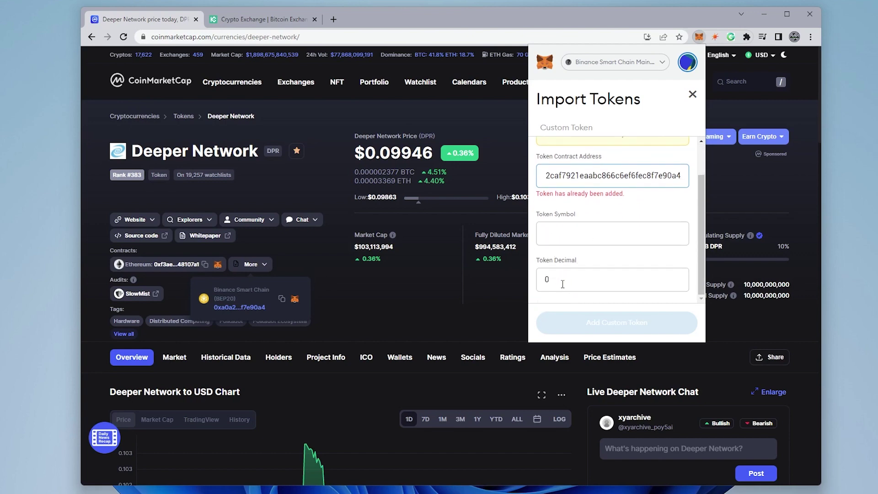
{"action": "left_click", "coordinate": [692, 96]}
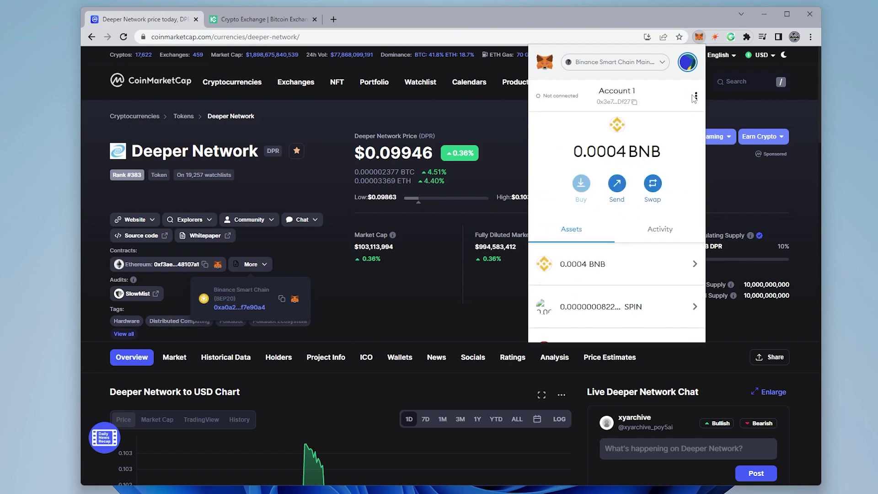
Copy the MetaMask Account 1 wallet address.
{"action": "scroll", "coordinate": [608, 229], "scroll_direction": "down", "scroll_amount": 3}
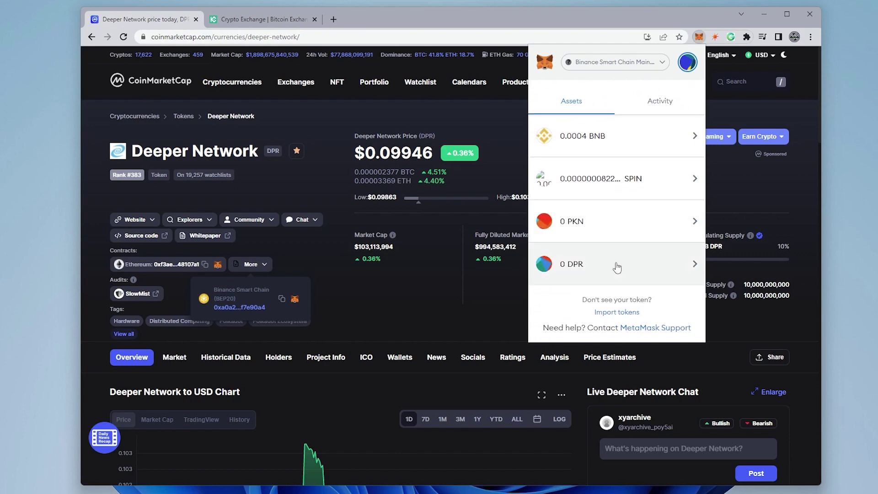
{"action": "scroll", "coordinate": [594, 263], "scroll_direction": "up", "scroll_amount": 3}
{"action": "left_click", "coordinate": [616, 102]}
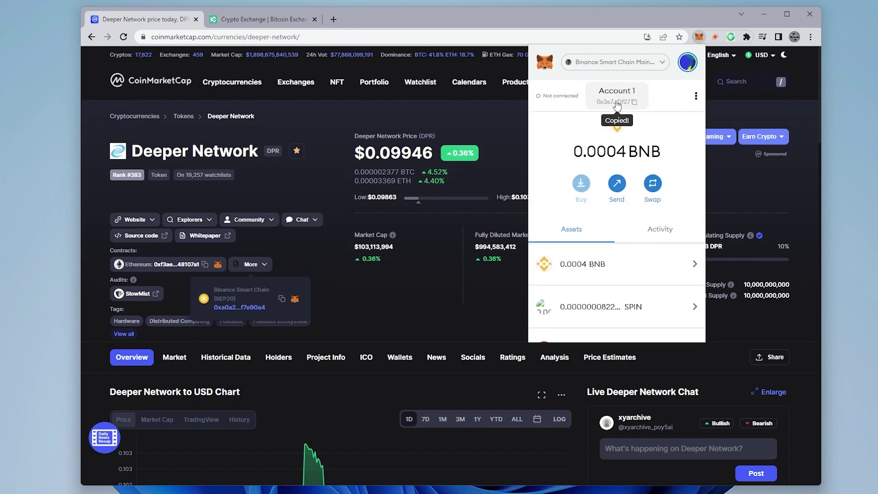
Back on the KuCoin account page, copy the MetaMask account's wallet address.
{"action": "left_click", "coordinate": [272, 21]}
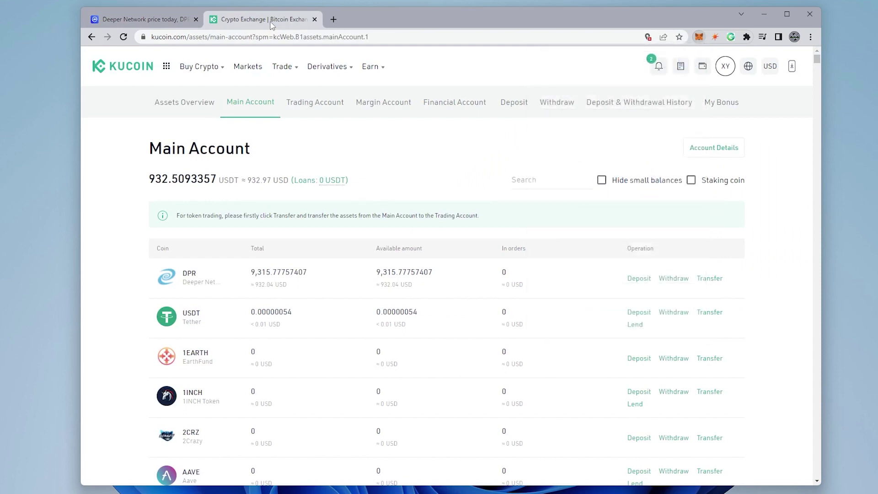
{"action": "left_click", "coordinate": [699, 37]}
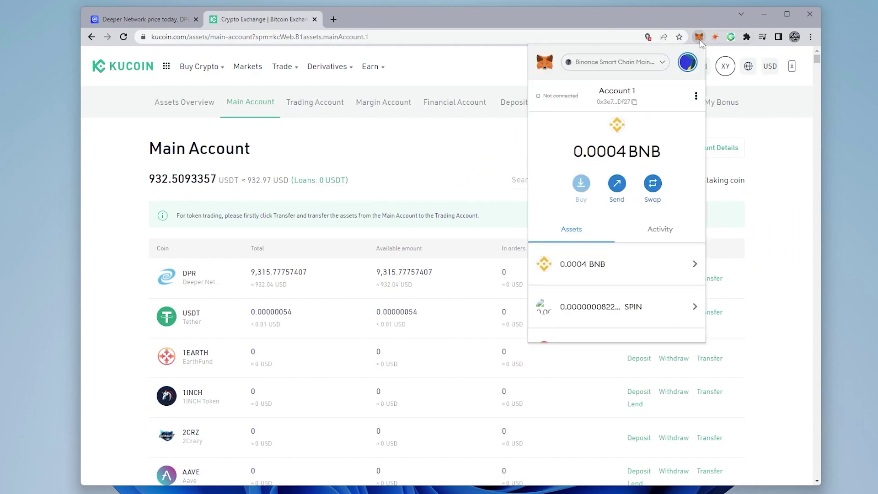
{"action": "left_click", "coordinate": [617, 97]}
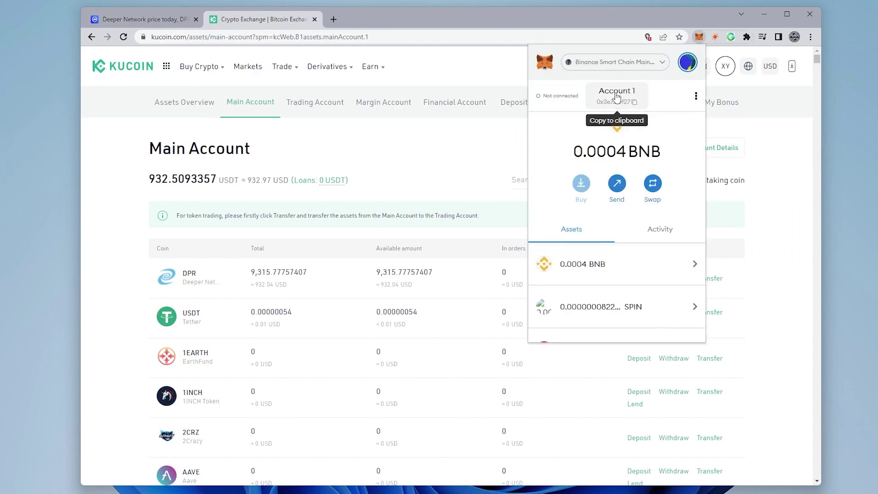
{"action": "left_click", "coordinate": [461, 140]}
Open the DPR withdrawal form and paste the MetaMask address as the destination wallet address.
{"action": "left_click", "coordinate": [671, 280]}
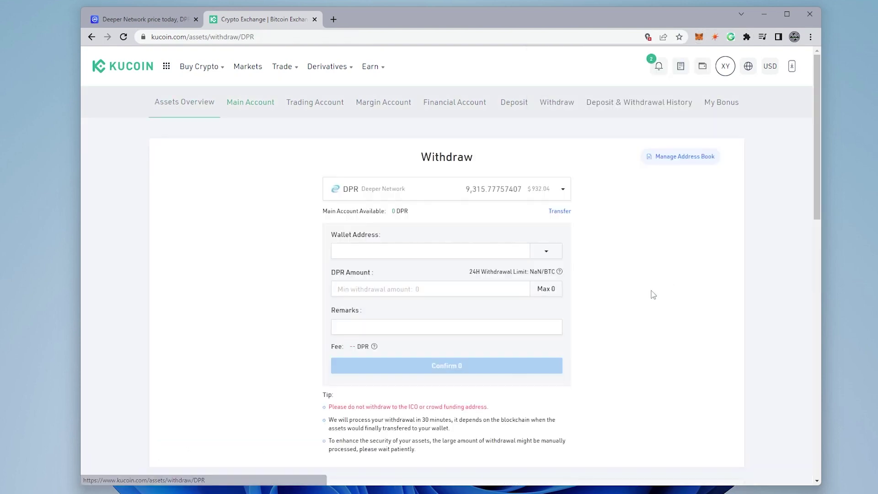
{"action": "left_click", "coordinate": [386, 250]}
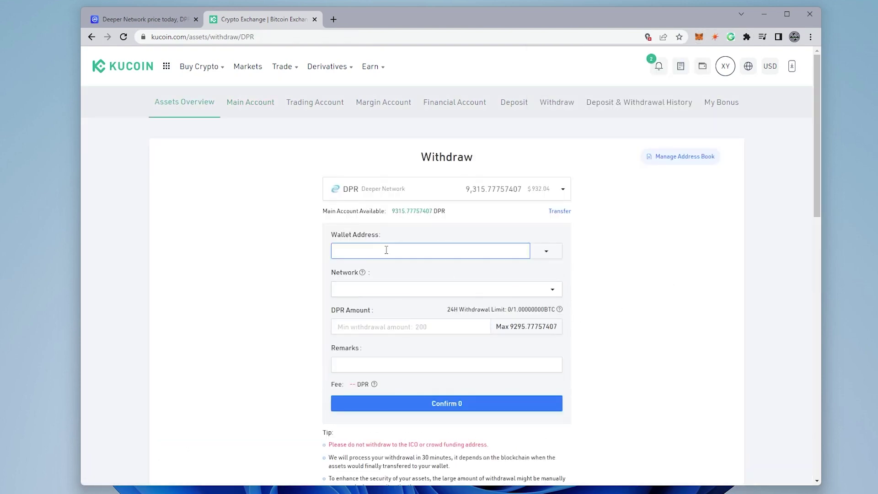
{"action": "key", "text": "ctrl+v"}
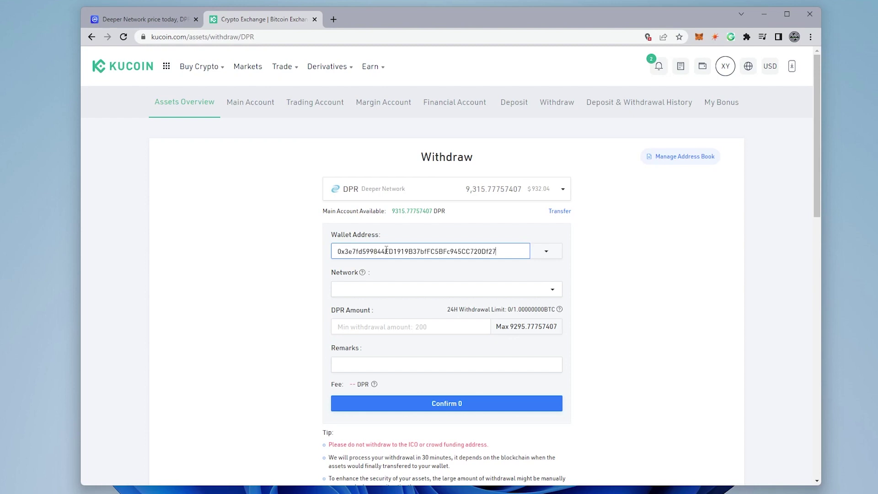
{"action": "left_click", "coordinate": [550, 290]}
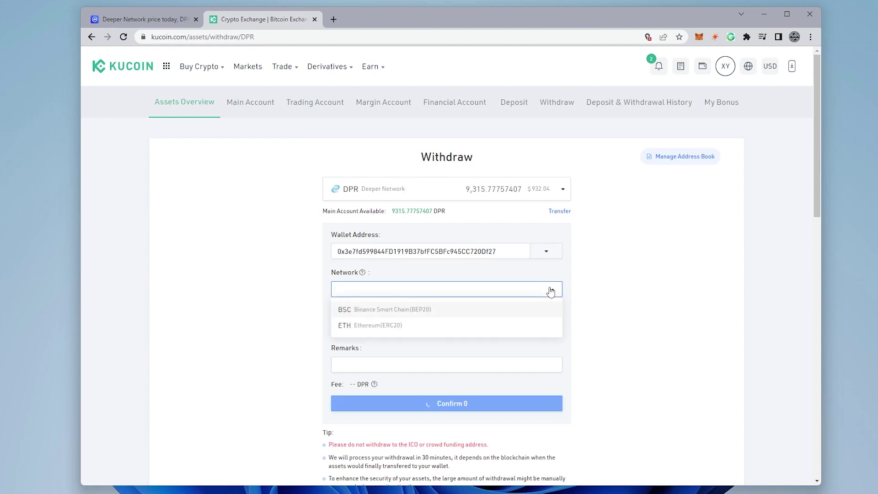
Compare ETH (ERC20) with BSC (BEP20), then settle on BSC (BEP20) for the 20 DPR fee.
{"action": "left_click", "coordinate": [375, 317]}
{"action": "left_click", "coordinate": [402, 290]}
{"action": "left_click", "coordinate": [388, 325]}
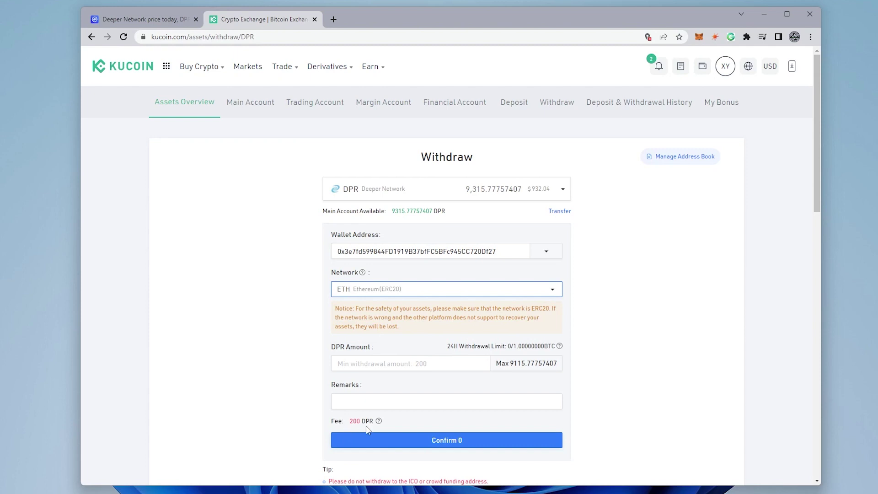
{"action": "left_click", "coordinate": [373, 290]}
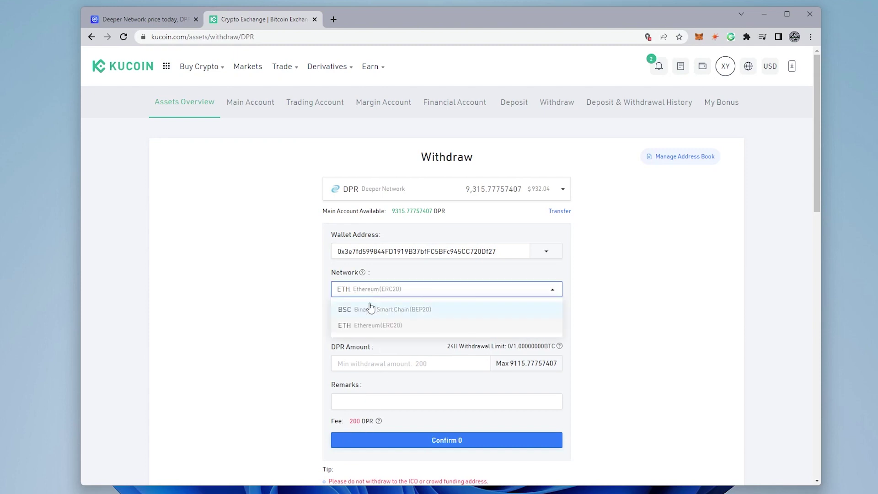
{"action": "left_click", "coordinate": [371, 307]}
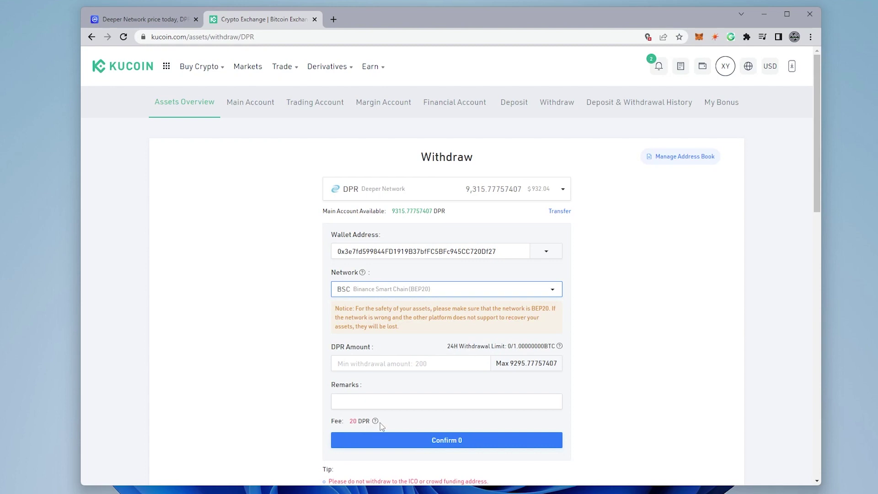
{"action": "left_click", "coordinate": [391, 363]}
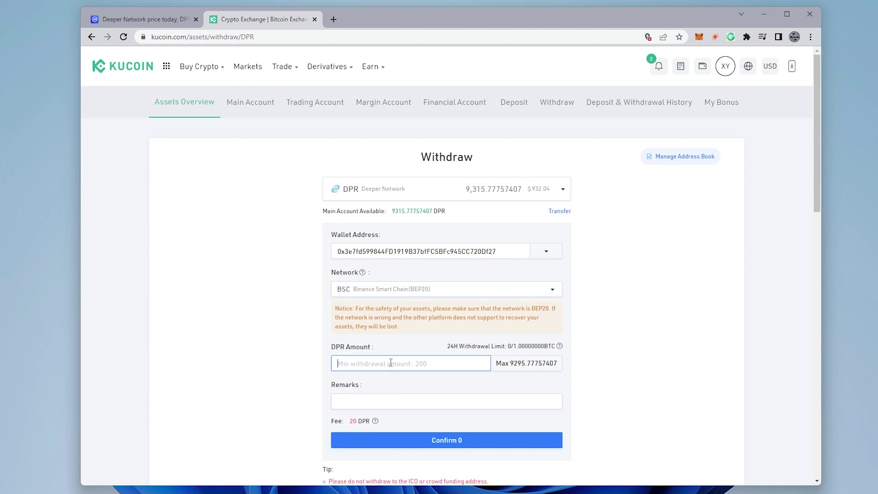
Fill the withdrawal amount with the full 9295.77757407 DPR maximum.
{"action": "left_click", "coordinate": [522, 363]}
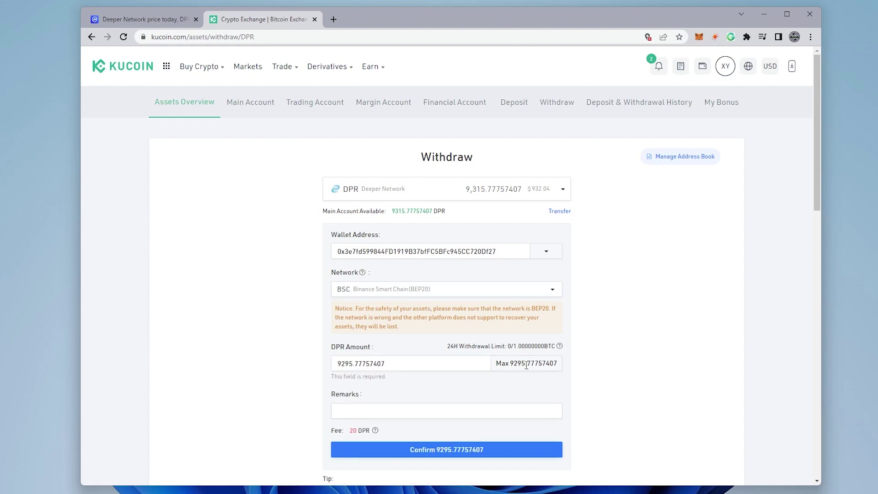